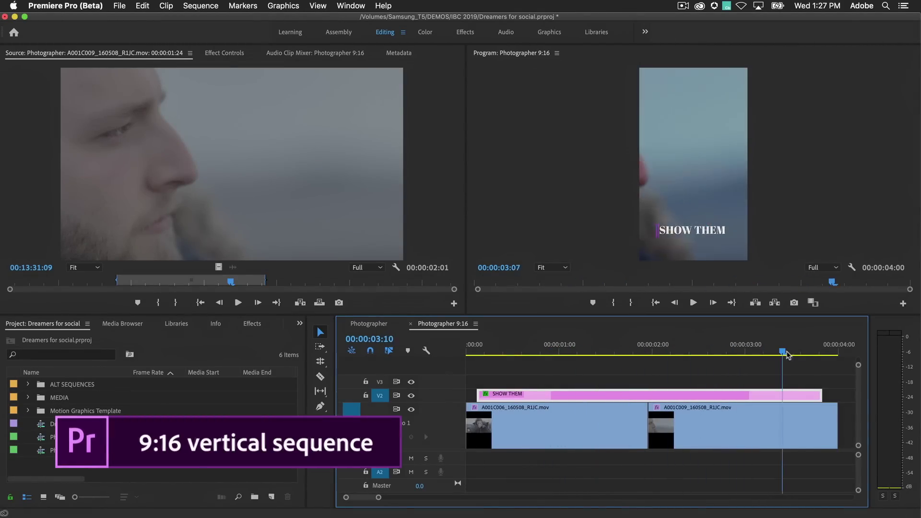
# - Search the effects for 'auto re' and apply Auto Reframe to the first clip, then preview it
pyautogui.moveTo(833, 357); pyautogui.dragTo(586, 367)
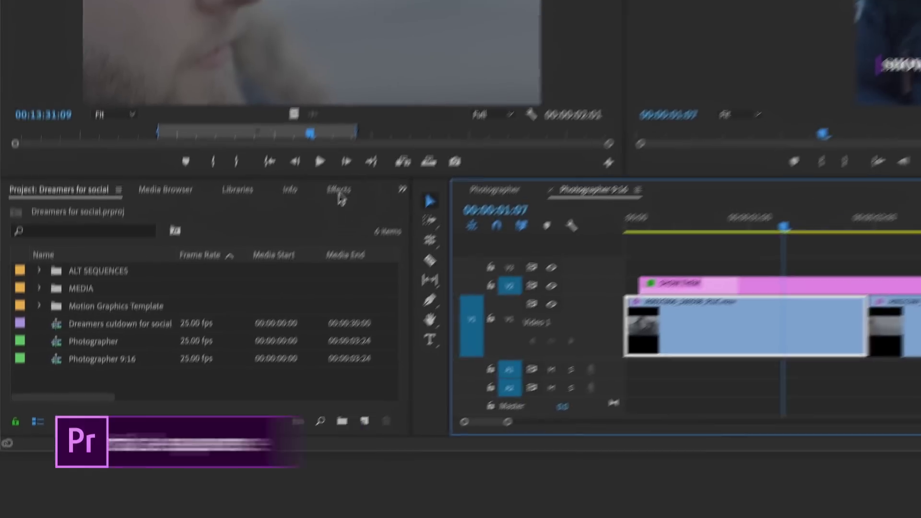
pyautogui.click(251, 323)
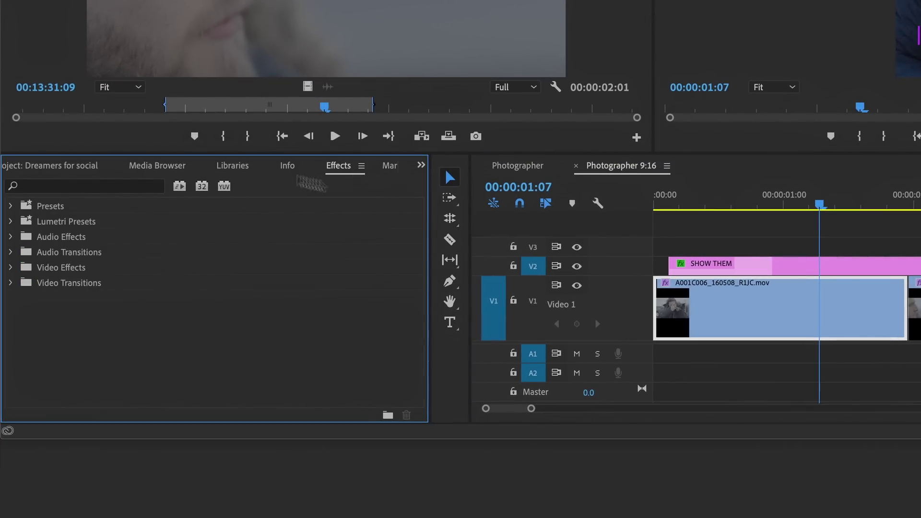
pyautogui.click(75, 191)
pyautogui.write('auto re')
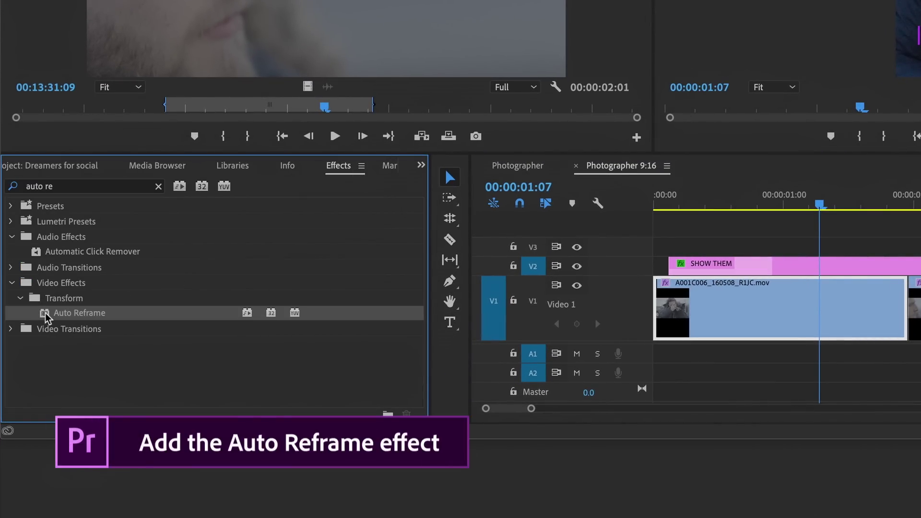
pyautogui.moveTo(192, 314); pyautogui.dragTo(757, 307)
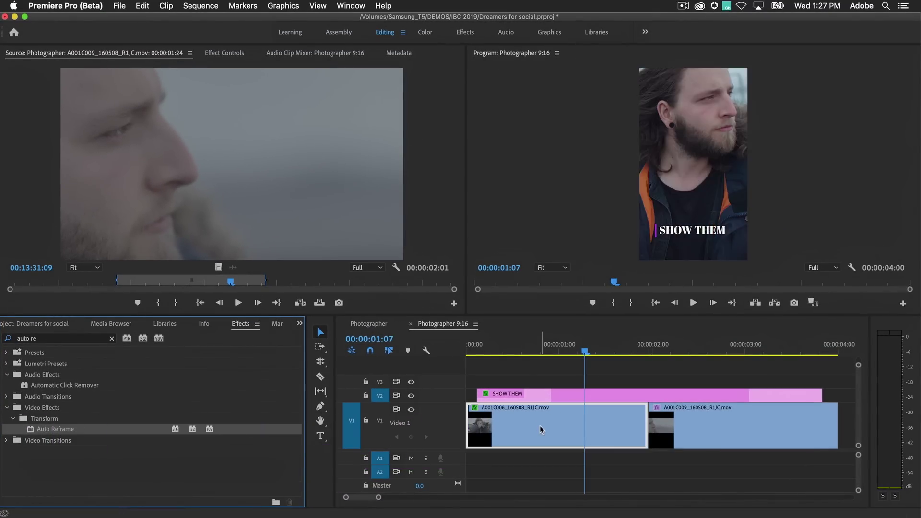
pyautogui.press('space')
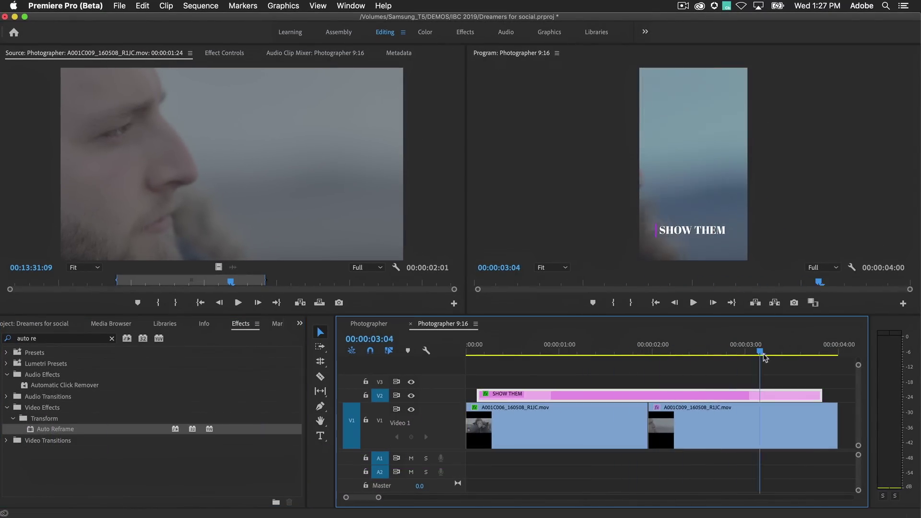
# - Apply Auto Reframe to the second clip and play the sequence from the start
pyautogui.moveTo(58, 429); pyautogui.dragTo(438, 388)
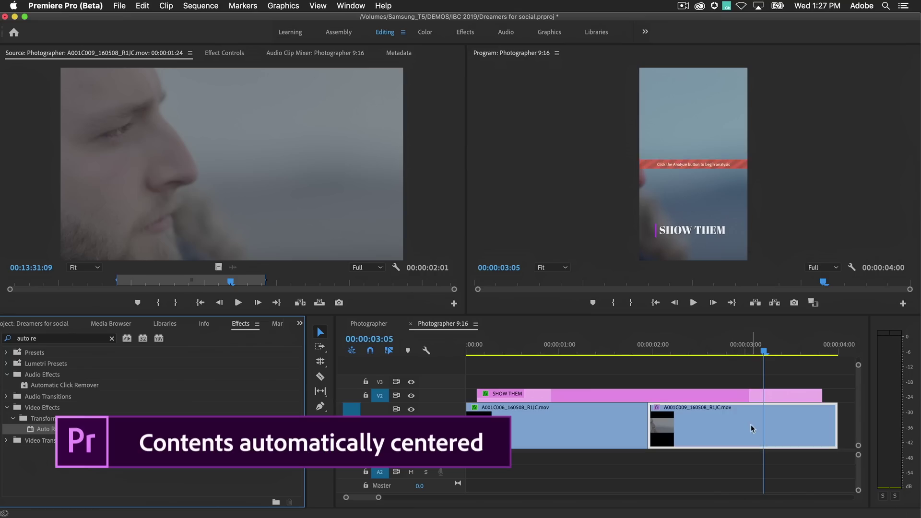
pyautogui.click(431, 357)
pyautogui.press('Home')
pyautogui.press('space')
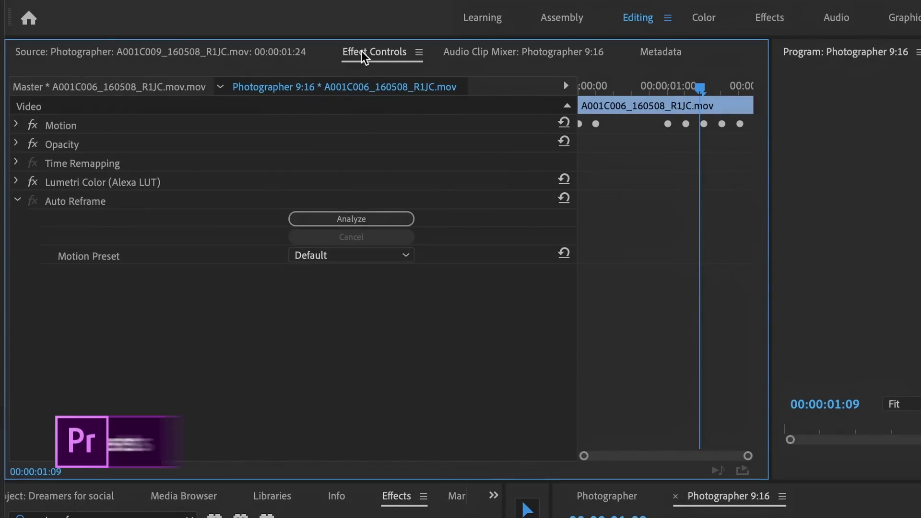
# - Set the second clip's Auto Reframe Motion Preset to Slower Motion and select its last Position keyframes
pyautogui.click(354, 259)
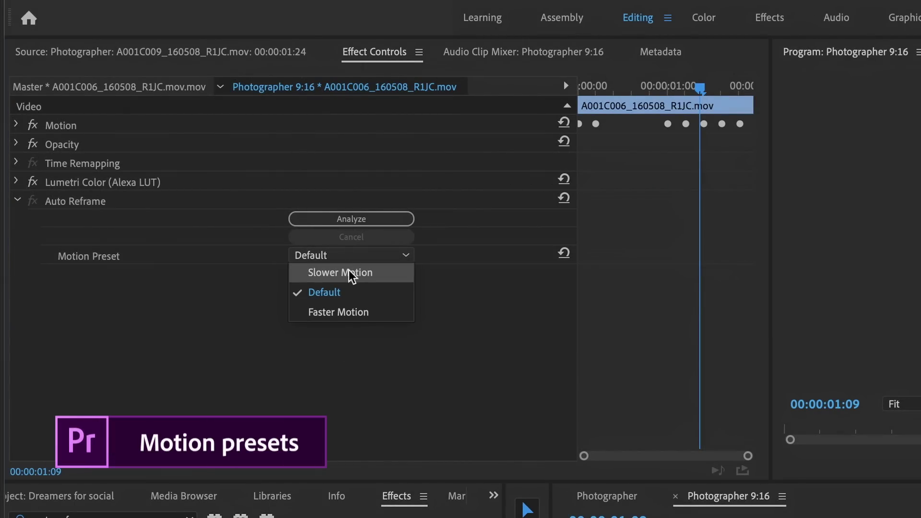
pyautogui.click(352, 273)
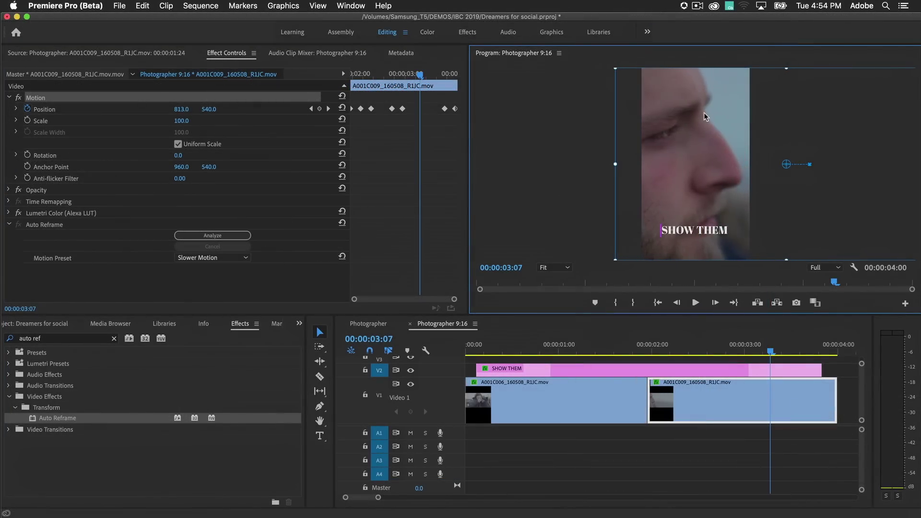
pyautogui.press('space')
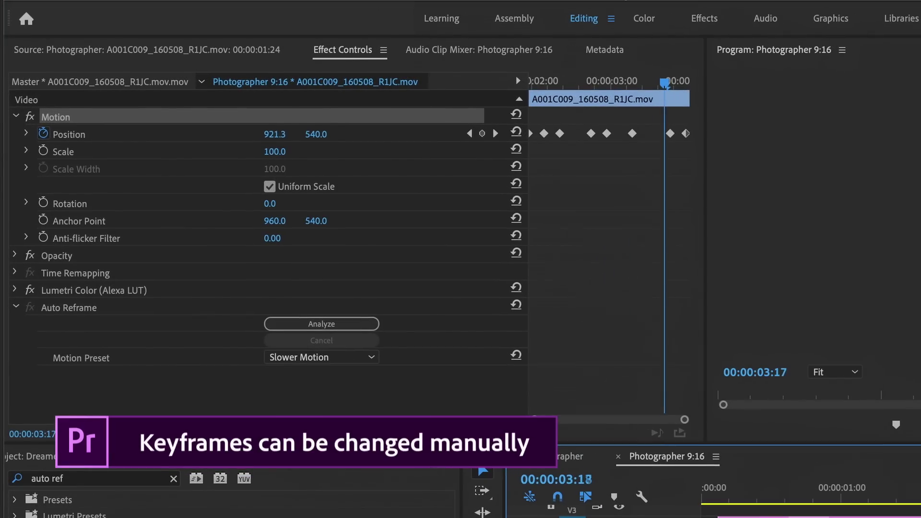
pyautogui.moveTo(653, 126); pyautogui.dragTo(700, 156)
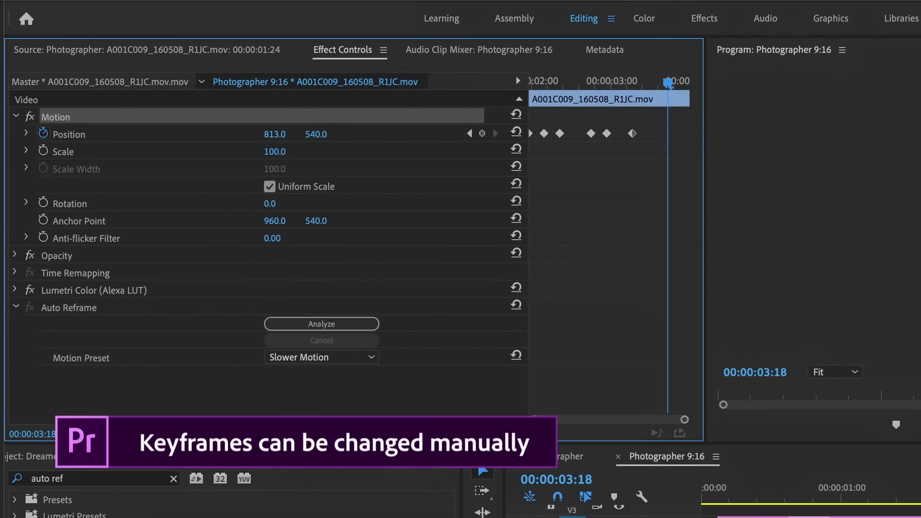
pyautogui.click(728, 351)
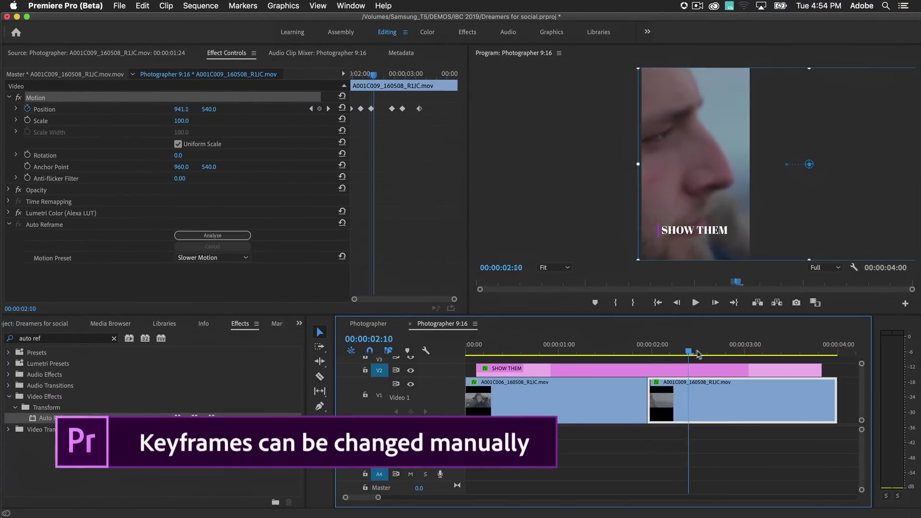
pyautogui.moveTo(728, 352); pyautogui.dragTo(745, 354)
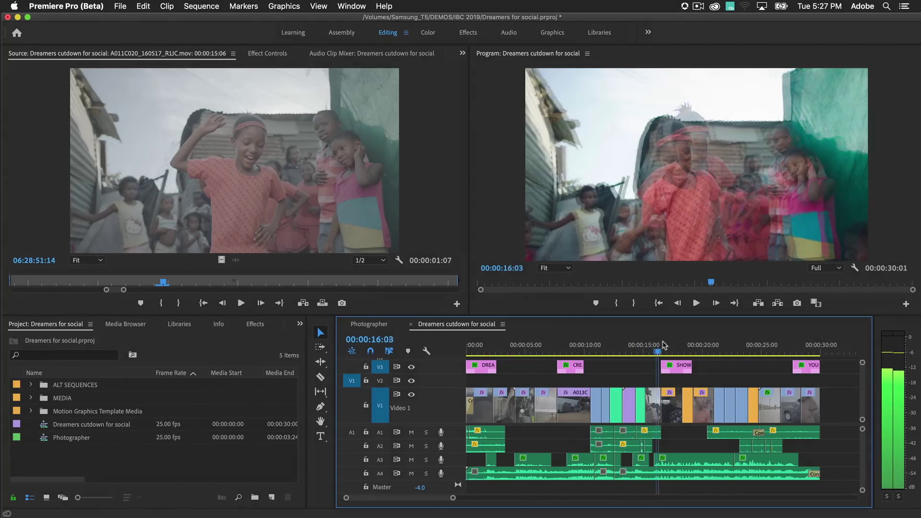
# - Scrub the Dreamers cutdown for social sequence and jump to the CREATE shot at 00:00:09:01
pyautogui.moveTo(664, 344); pyautogui.dragTo(816, 355)
pyautogui.click(574, 345)
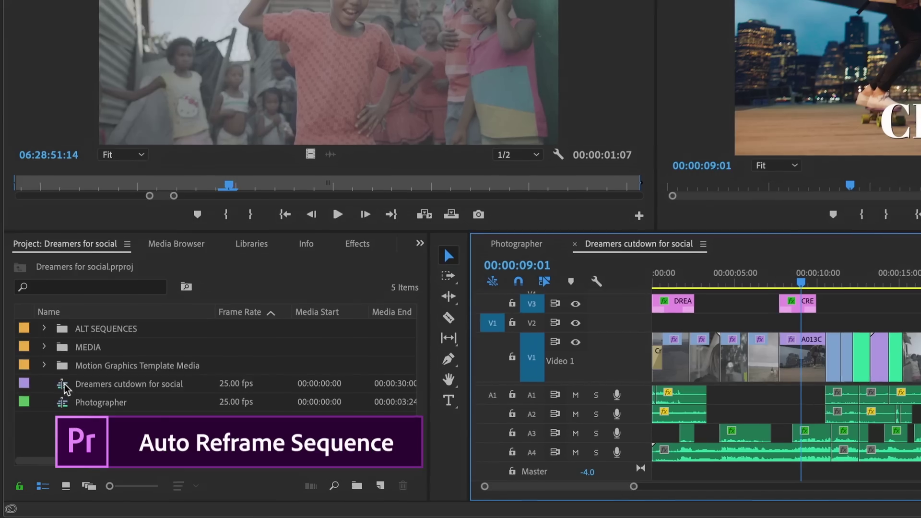
# - Create a Vertical 9:16 Auto Reframe copy of the Dreamers cutdown for social sequence
pyautogui.rightClick(45, 425)
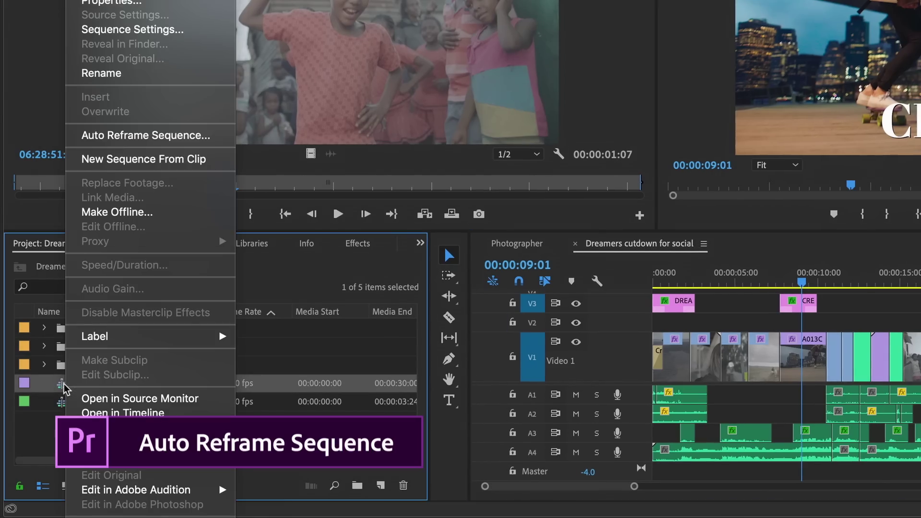
pyautogui.click(214, 137)
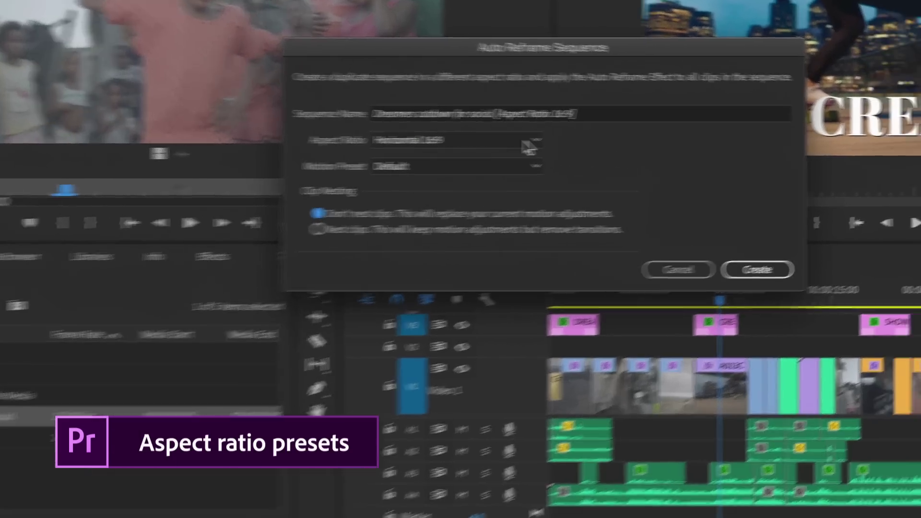
pyautogui.click(645, 146)
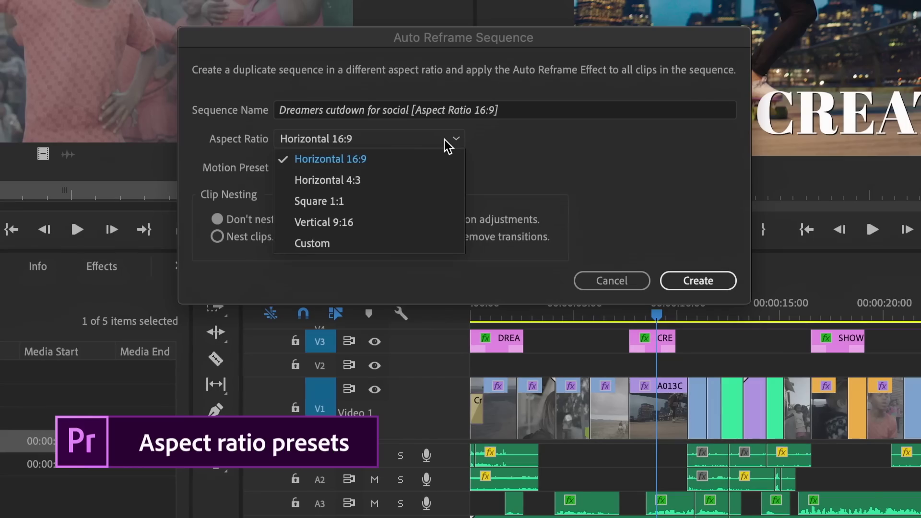
pyautogui.click(415, 221)
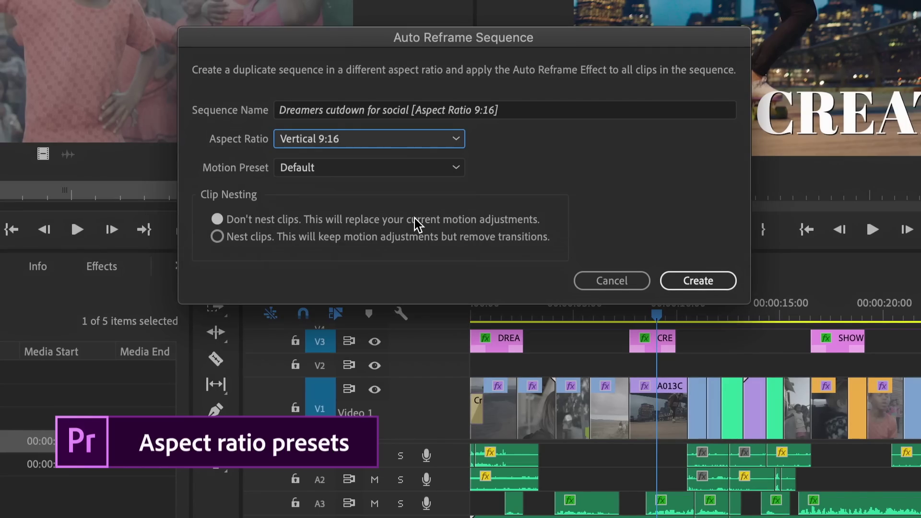
pyautogui.click(710, 281)
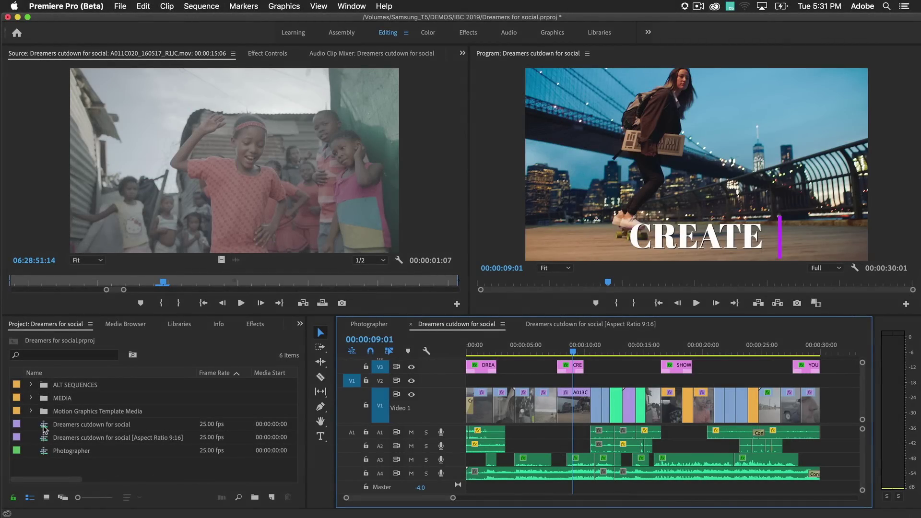
# - Create a Square 1:1 Auto Reframe copy of Dreamers cutdown for social using the Faster Motion preset
pyautogui.rightClick(44, 428)
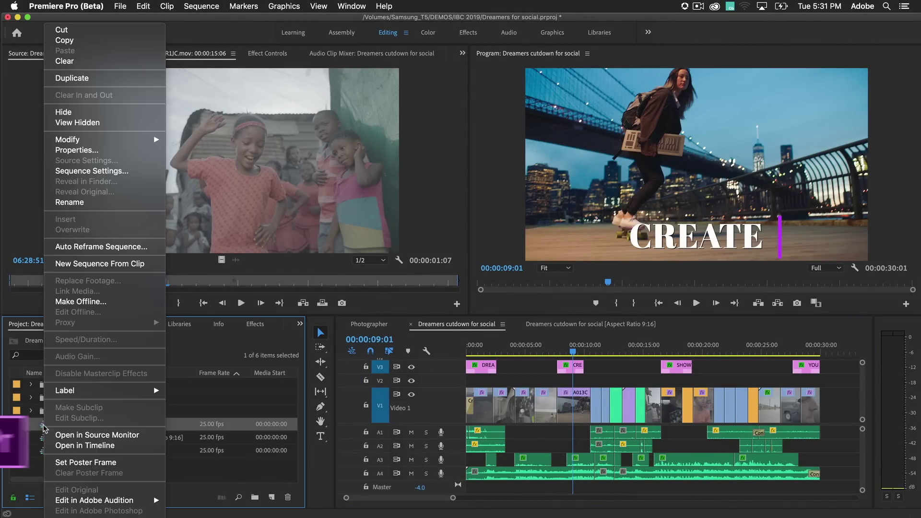
pyautogui.click(139, 241)
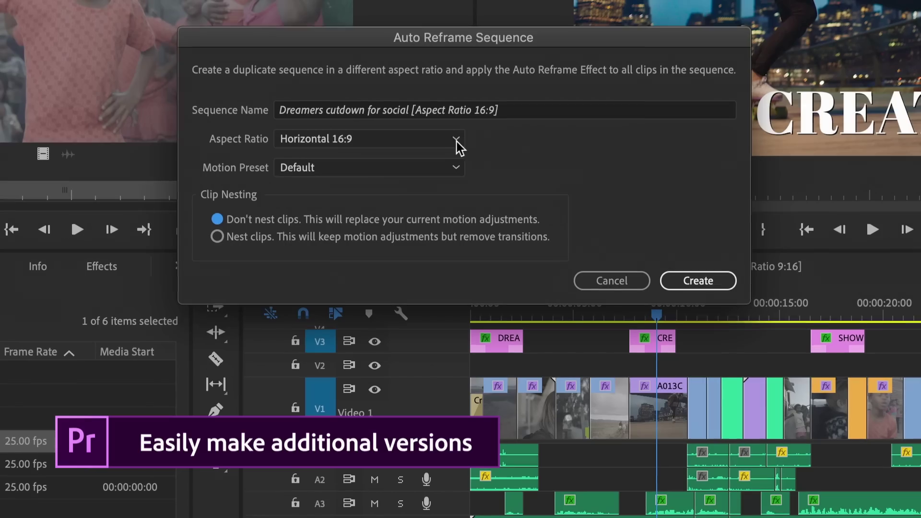
pyautogui.click(451, 250)
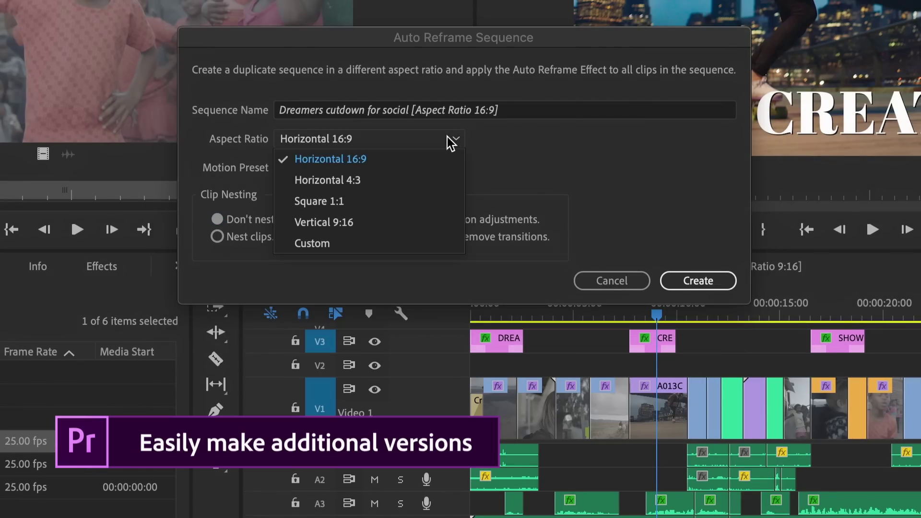
pyautogui.click(436, 202)
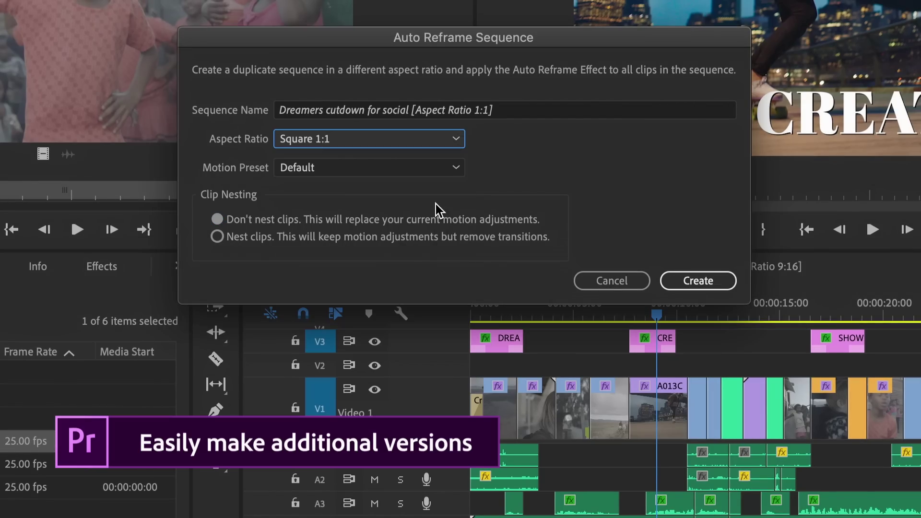
pyautogui.click(430, 173)
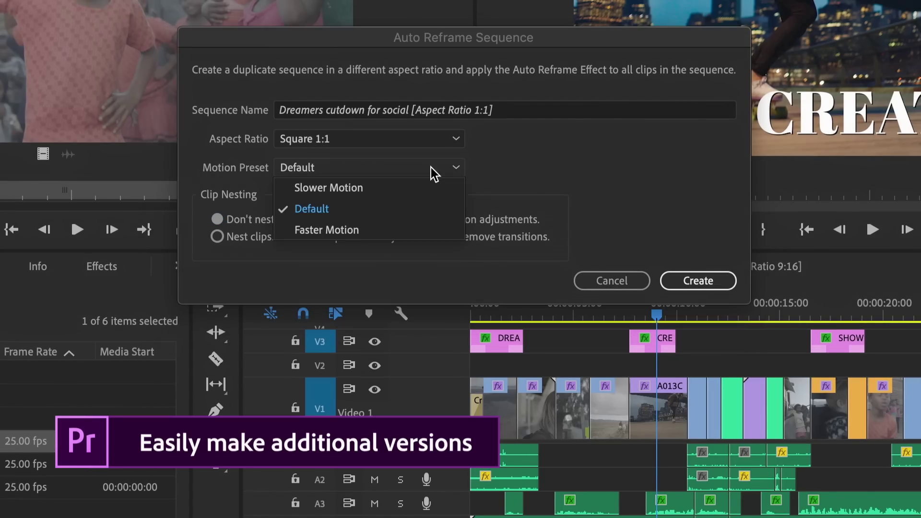
pyautogui.click(371, 231)
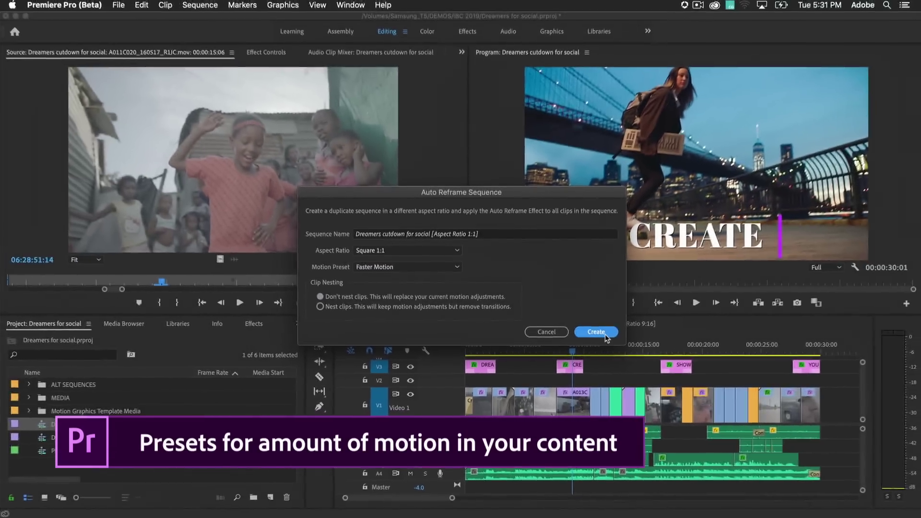
pyautogui.click(698, 281)
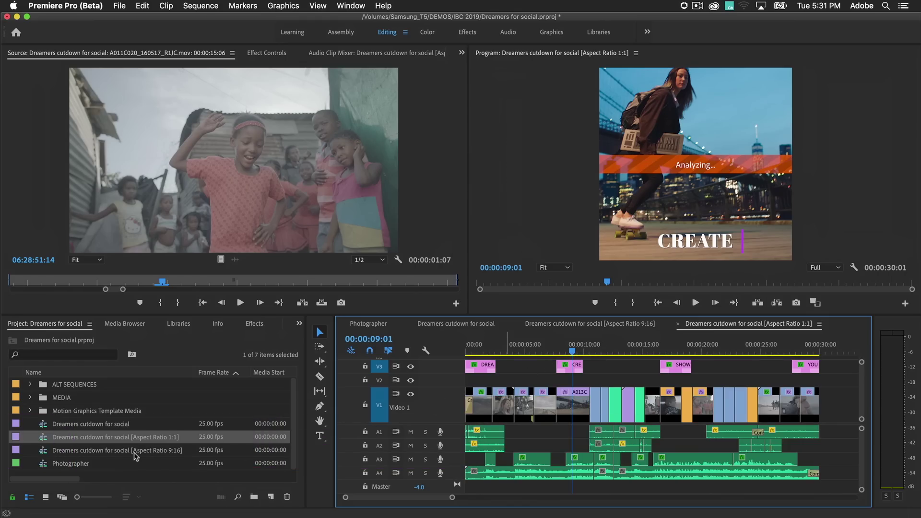
# - Jump the playhead to the DREAMERS title frame
pyautogui.click(485, 344)
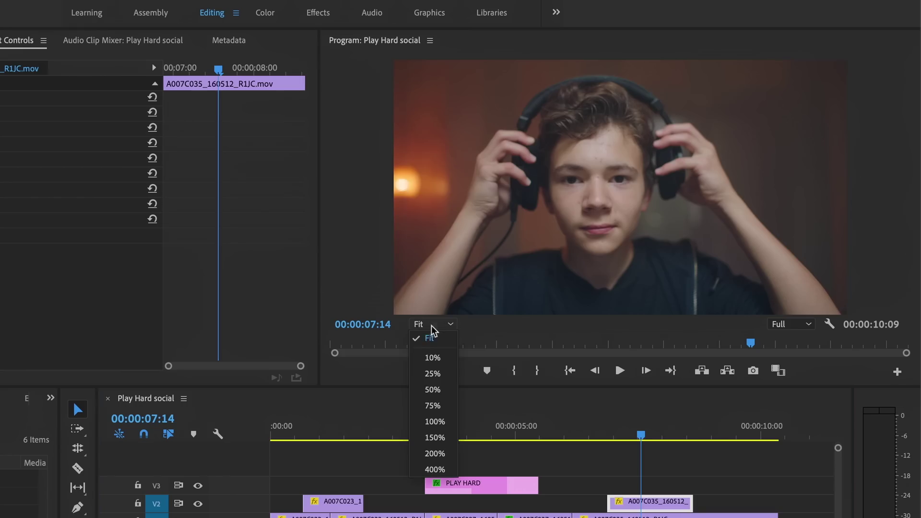
# - At 50% monitor zoom, scale the headphone clip to 88.4 and move it to position 912, 636
pyautogui.click(434, 388)
pyautogui.click(766, 270)
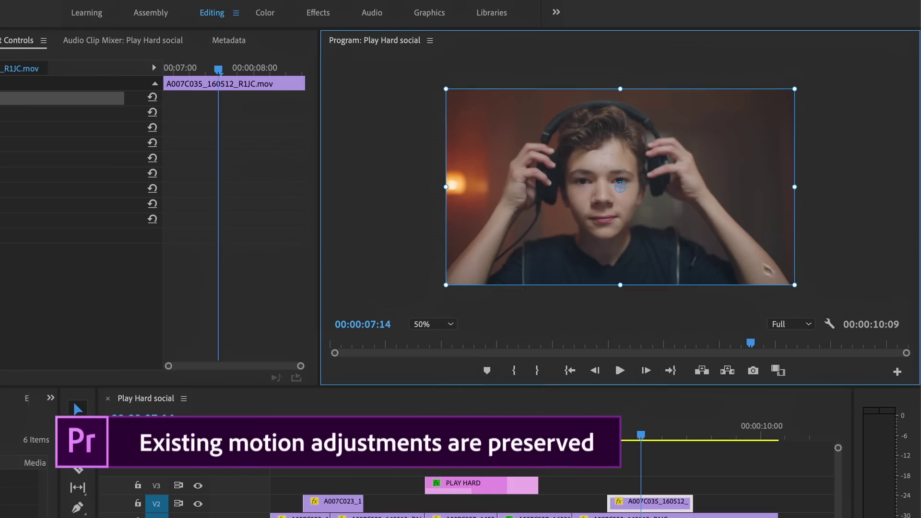
pyautogui.moveTo(795, 284); pyautogui.dragTo(834, 331)
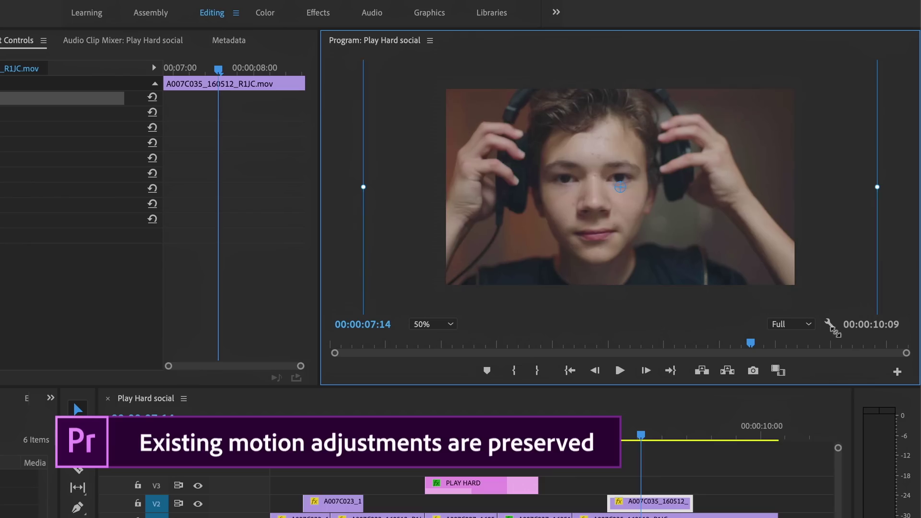
pyautogui.moveTo(708, 251)
pyautogui.mouseDown()
pyautogui.moveTo(704, 259)
pyautogui.moveTo(698, 251)
pyautogui.mouseUp()
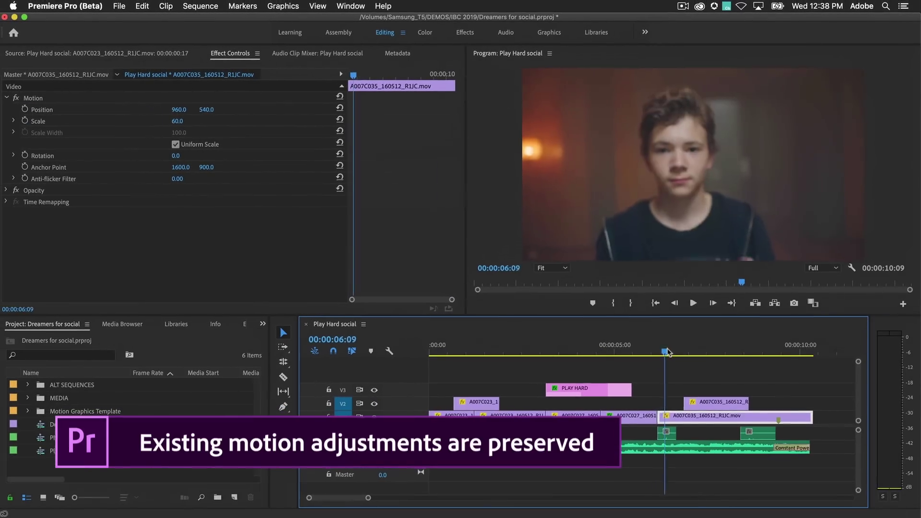
pyautogui.moveTo(683, 354); pyautogui.dragTo(768, 359)
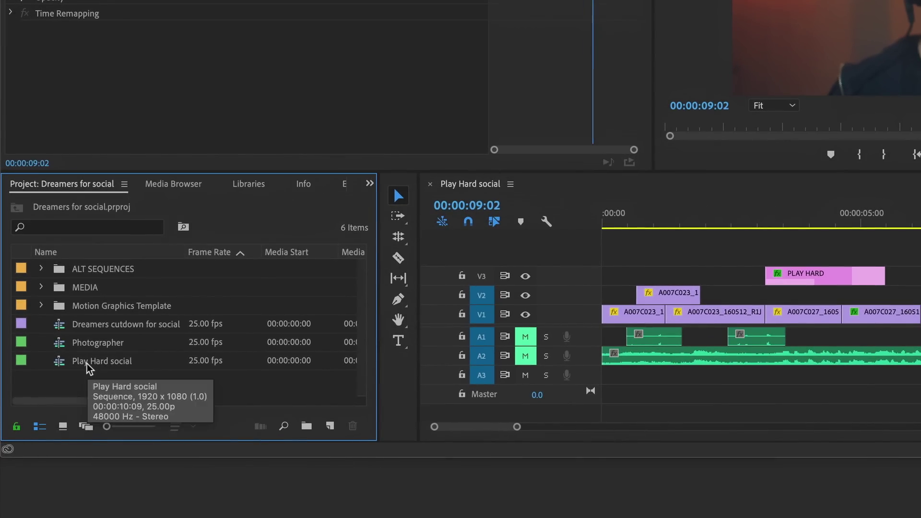
# - Create a Square 1:1 Auto Reframe copy of Play Hard social with Nest clips enabled
pyautogui.rightClick(61, 453)
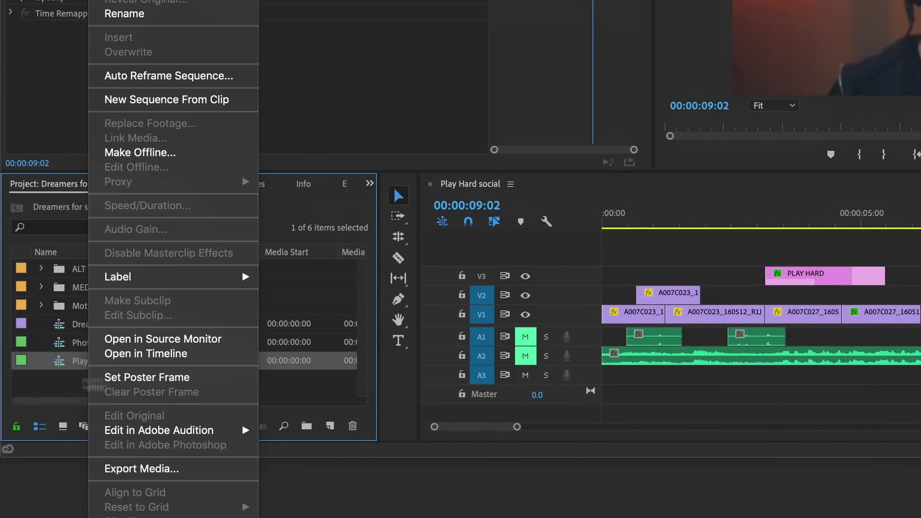
pyautogui.click(219, 77)
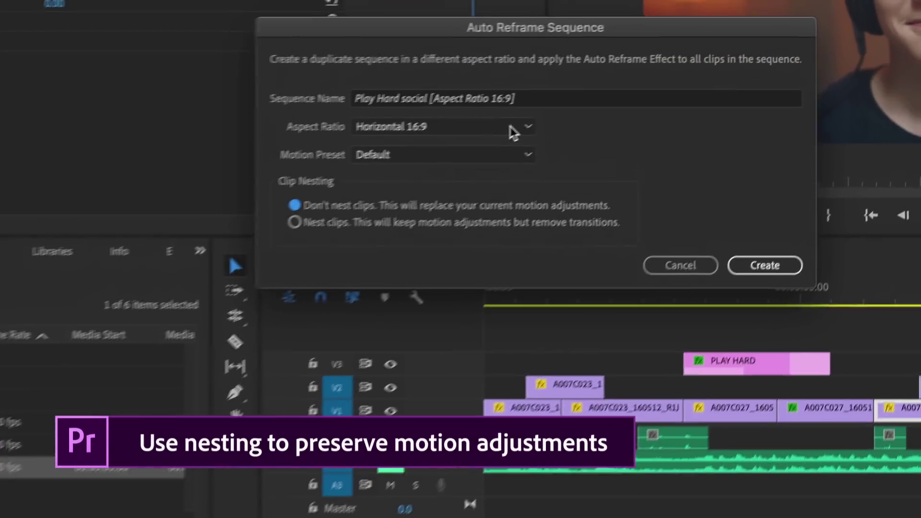
pyautogui.click(622, 85)
pyautogui.click(584, 141)
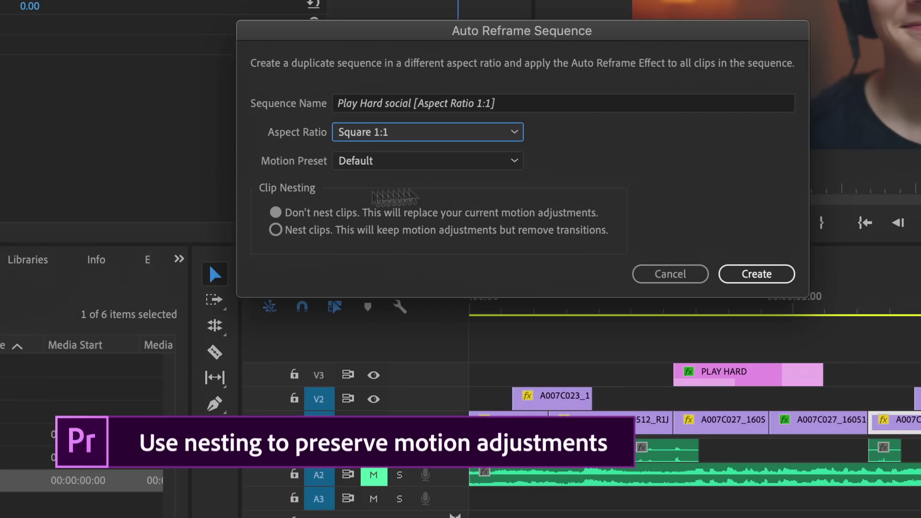
pyautogui.click(278, 230)
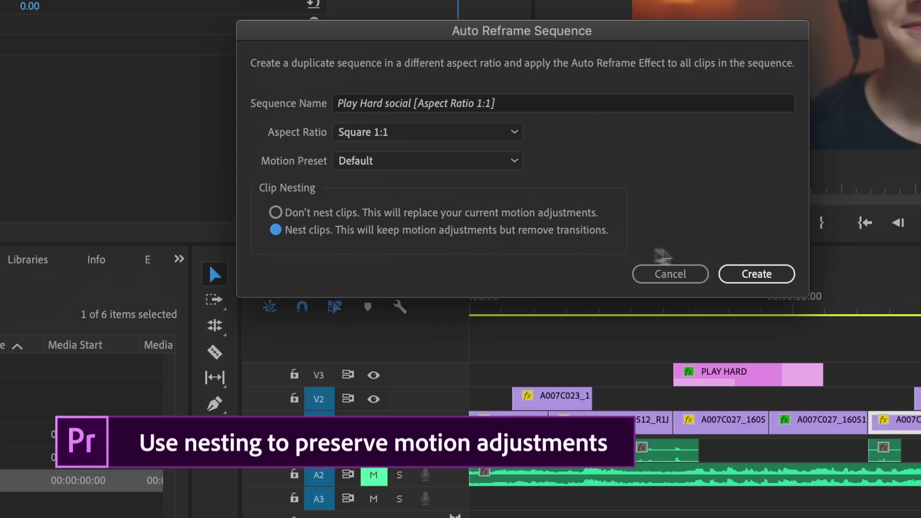
pyautogui.click(754, 275)
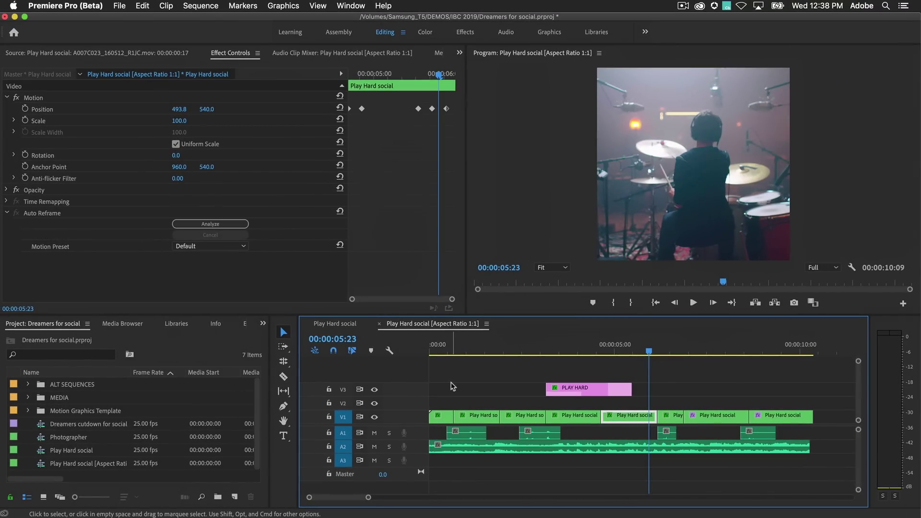
# - Play the square Play Hard social sequence from its start
pyautogui.press('Home')
pyautogui.press('space')
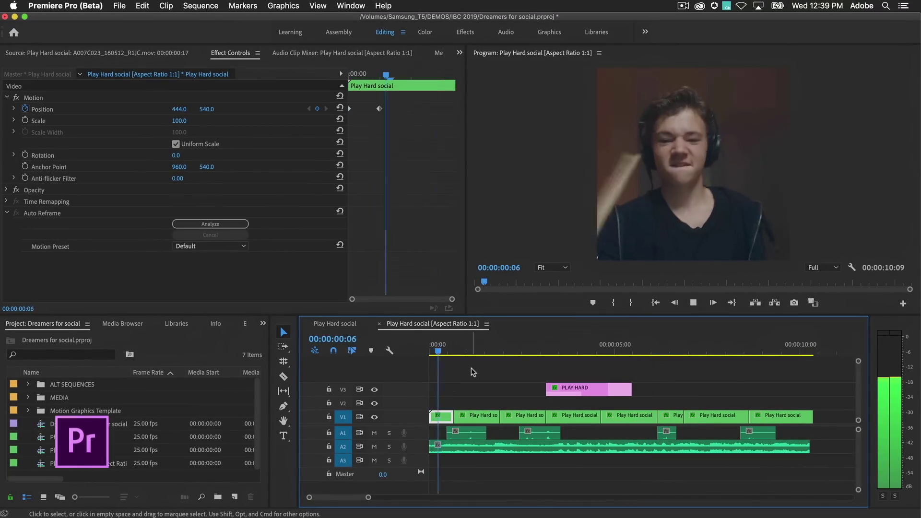